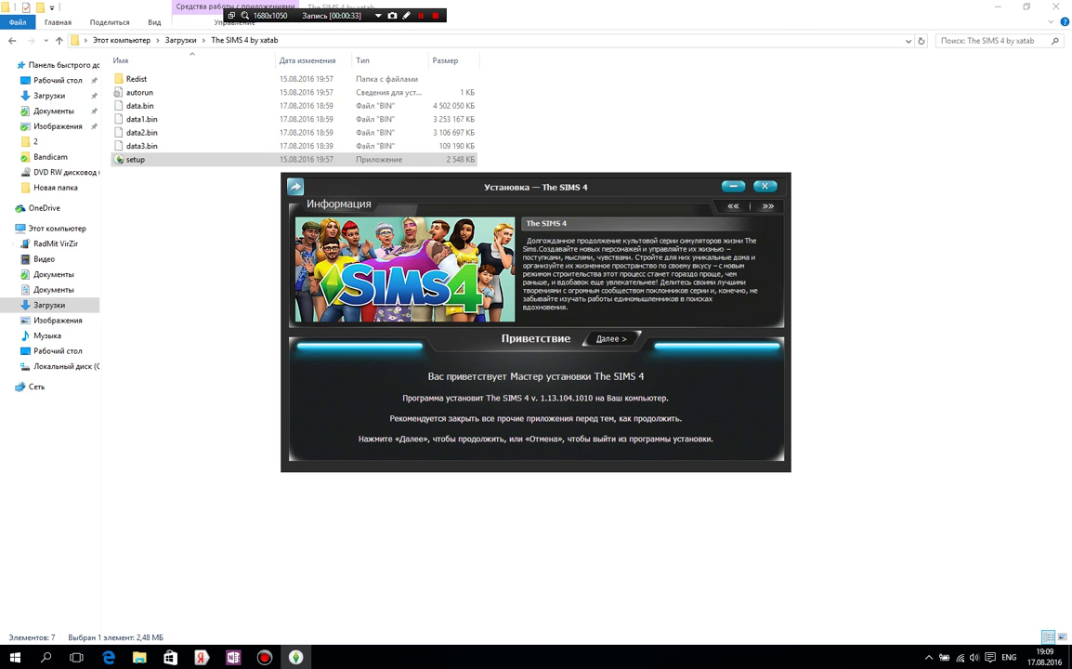
Step: Continue past the welcome page of The SIMS 4 setup wizard to the directory settings
left_click_drag(487, 192, 446, 226)
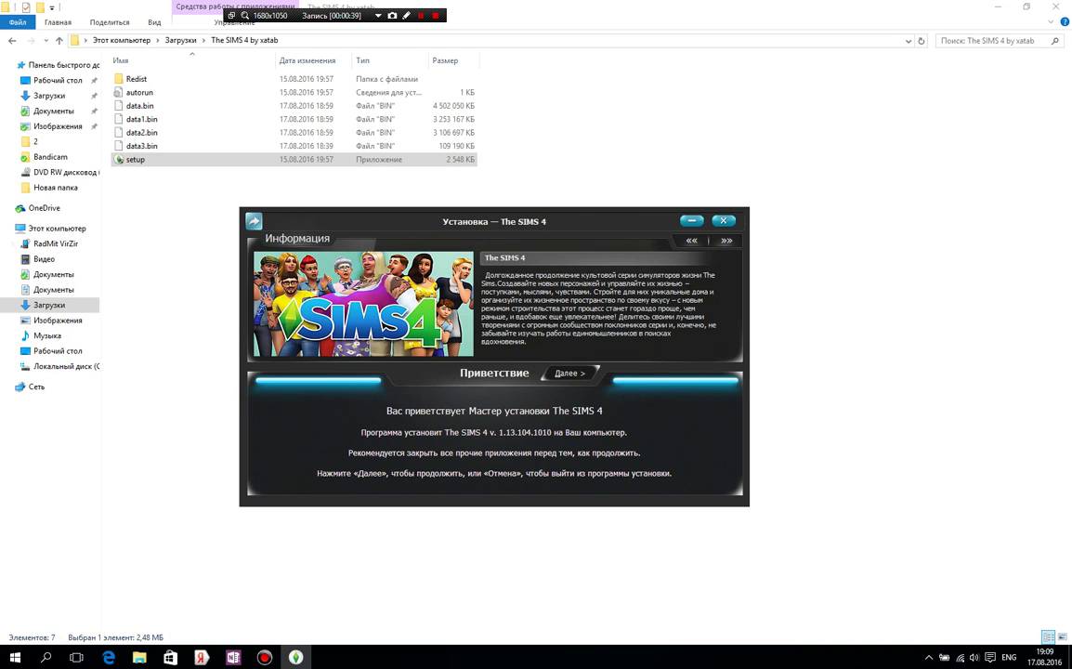
left_click(569, 373)
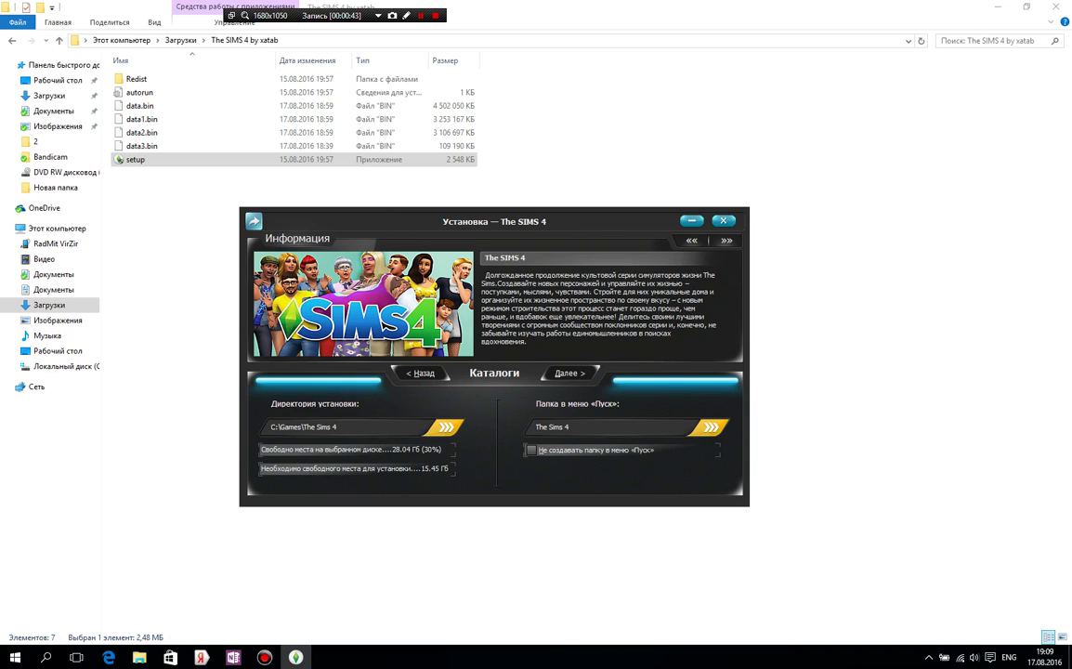
key("Tab")
left_click_drag(342, 427, 269, 428)
left_click(339, 427)
key("shift+Left")
key("shift+Left")
key("shift+Left")
key("shift+Left")
key("shift+Left")
key("shift+Left")
key("shift+Left")
key("shift+Left")
key("shift+Left")
key("shift+Left")
key("shift+Left")
key("shift+Left")
key("shift+Left")
key("shift+Left")
key("shift+Left")
key("shift+Left")
key("shift+Left")
key("shift+Left")
key("shift+Left")
left_click(342, 427)
Step: Disable creation of a Start menu folder and start installing The SIMS 4 with the preselected components
left_click(531, 451)
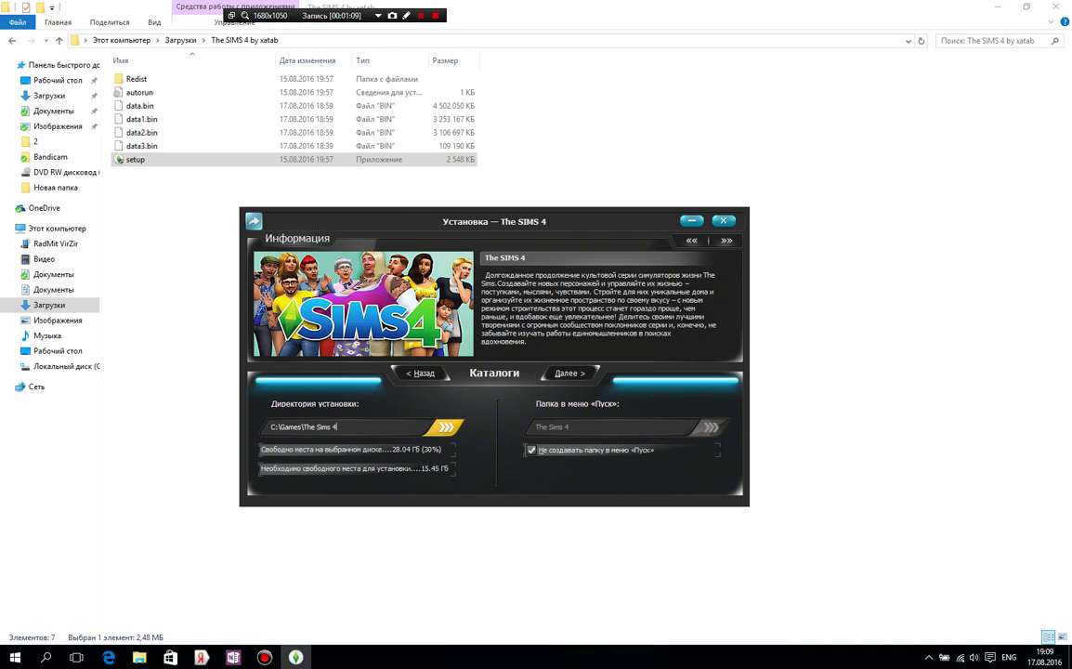
left_click(532, 450)
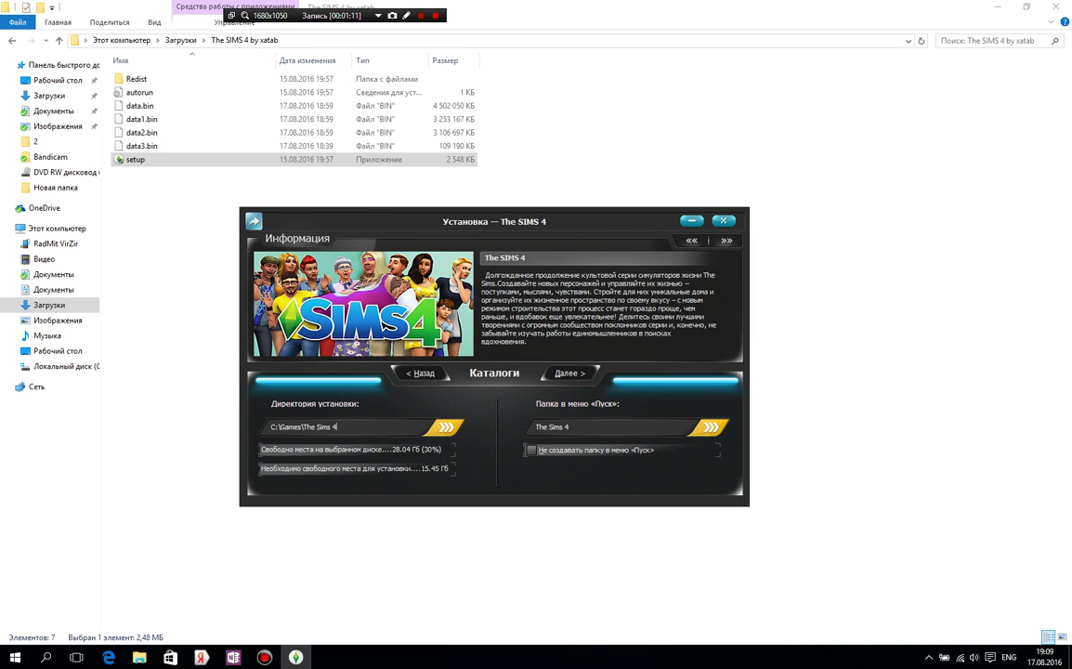
key("space")
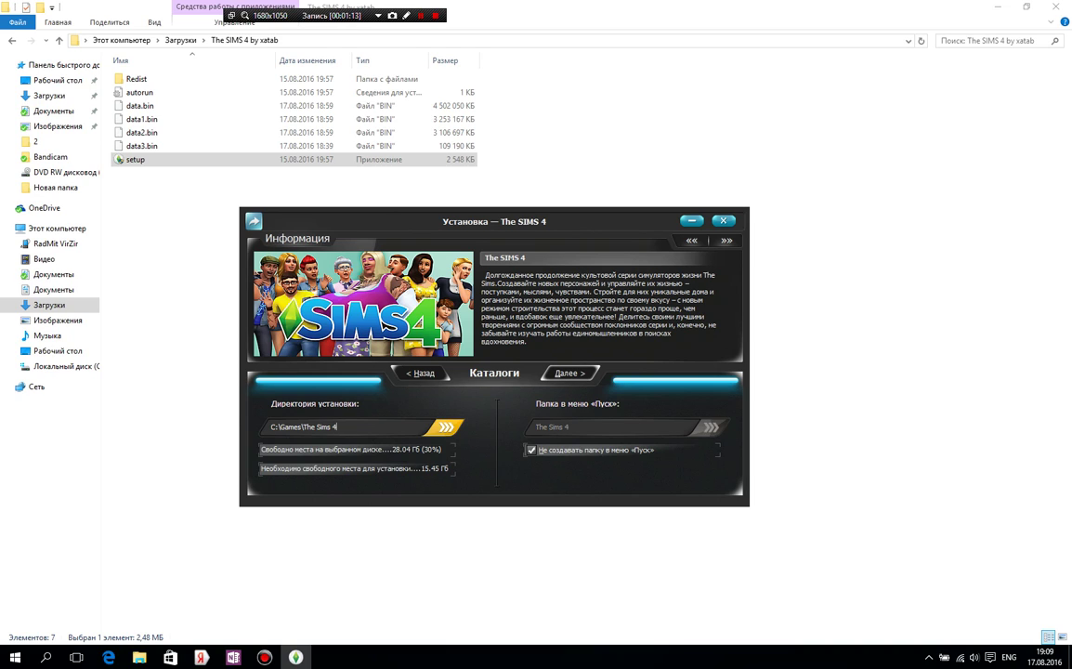
key("Return")
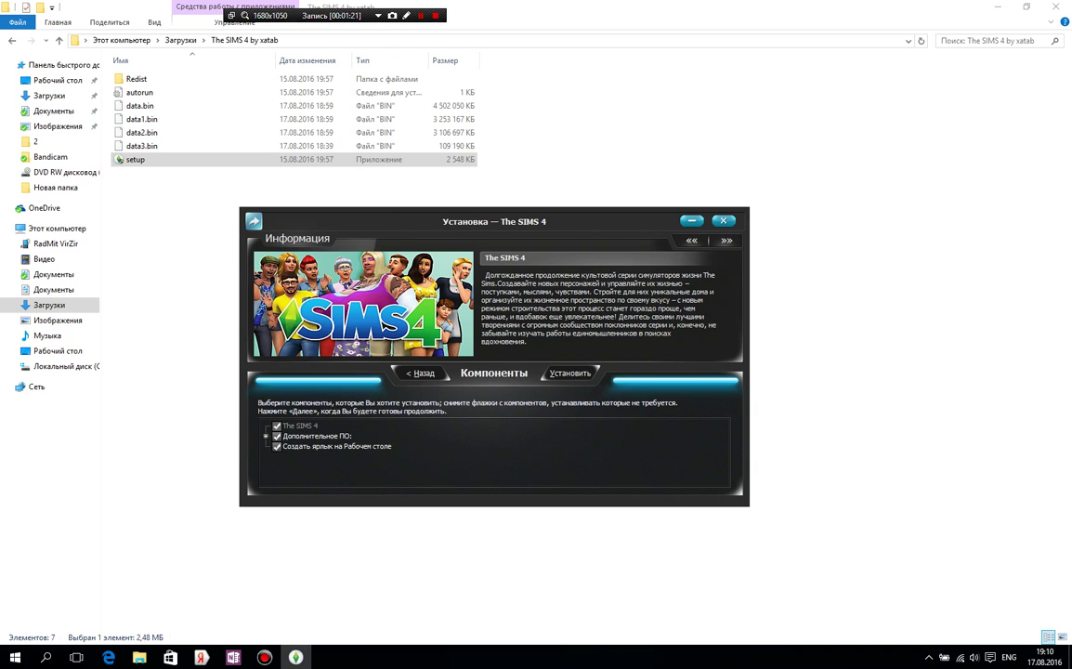
key("Return")
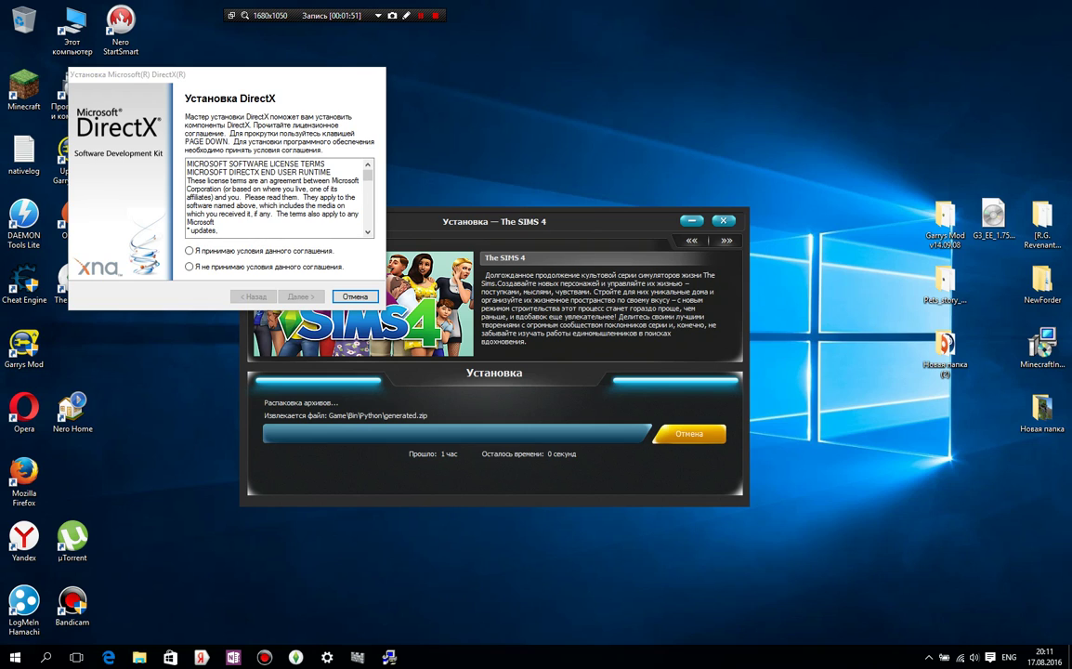
Step: Accept the DirectX licence agreement and complete the DirectX setup wizard
left_click(189, 251)
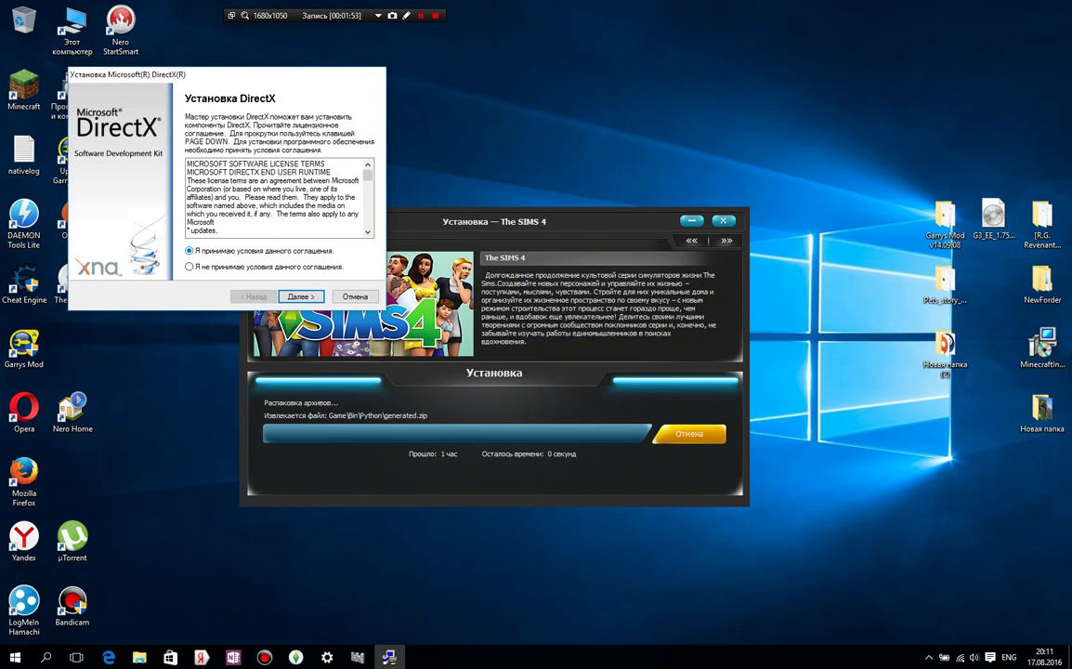
left_click(300, 297)
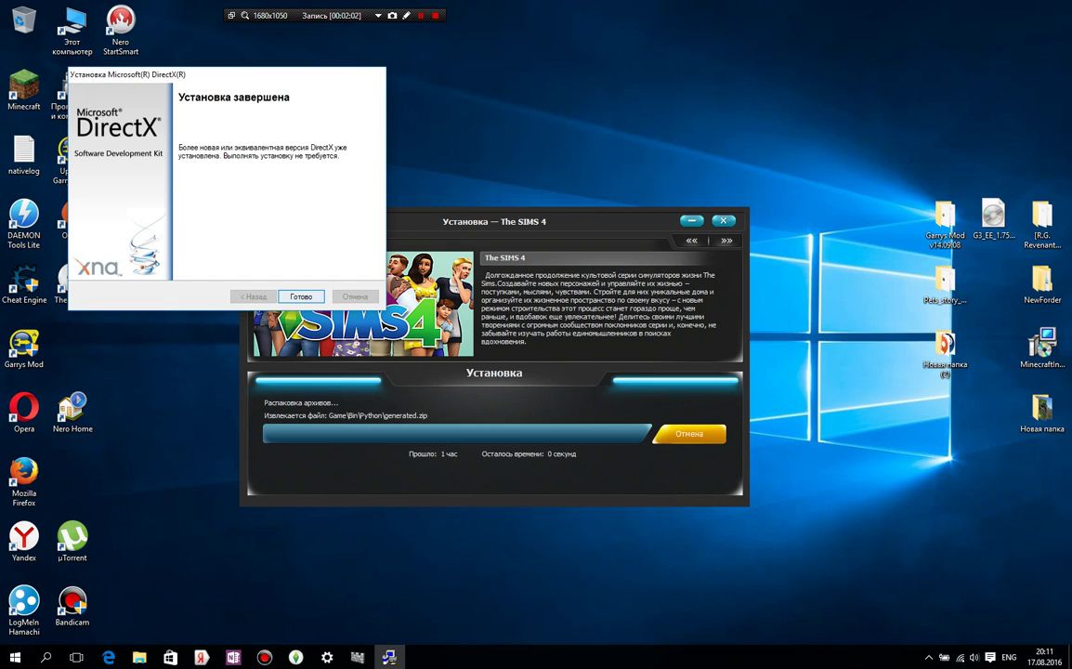
left_click(300, 296)
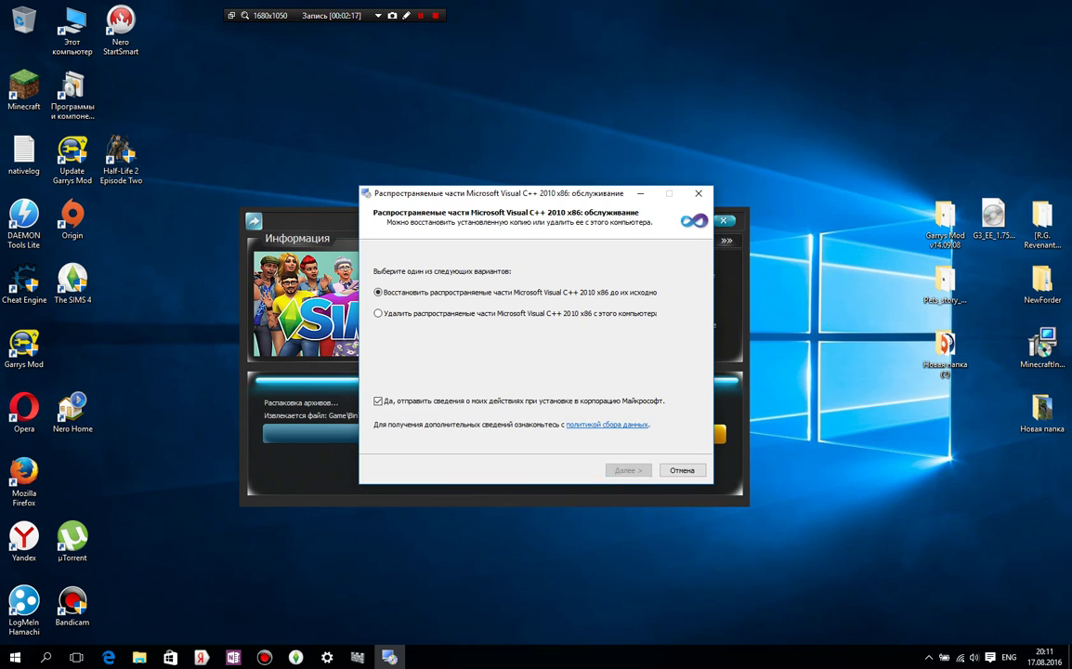
Step: Repair the Microsoft Visual C++ 2010 x86 redistributable and close its maintenance wizard
key("Return")
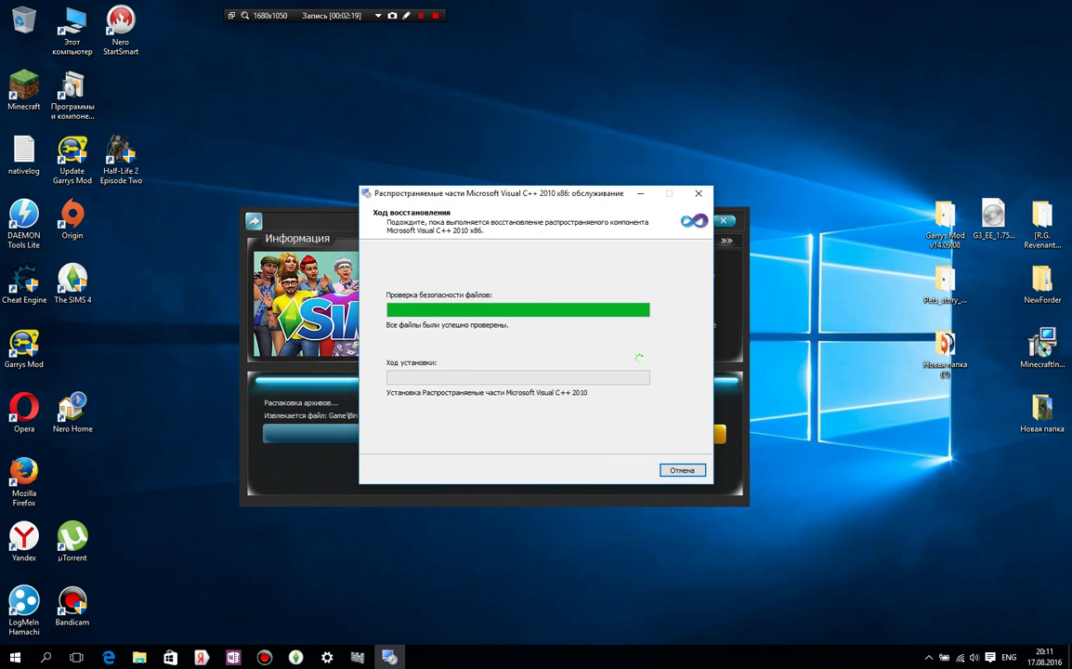
left_click_drag(476, 194, 677, 218)
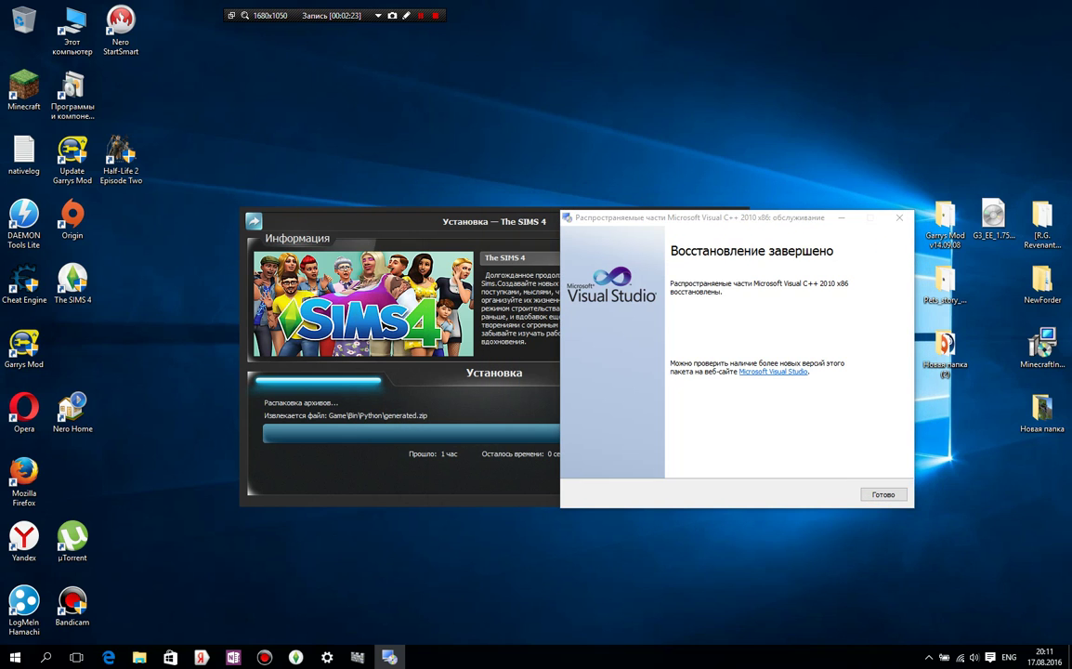
key("Return")
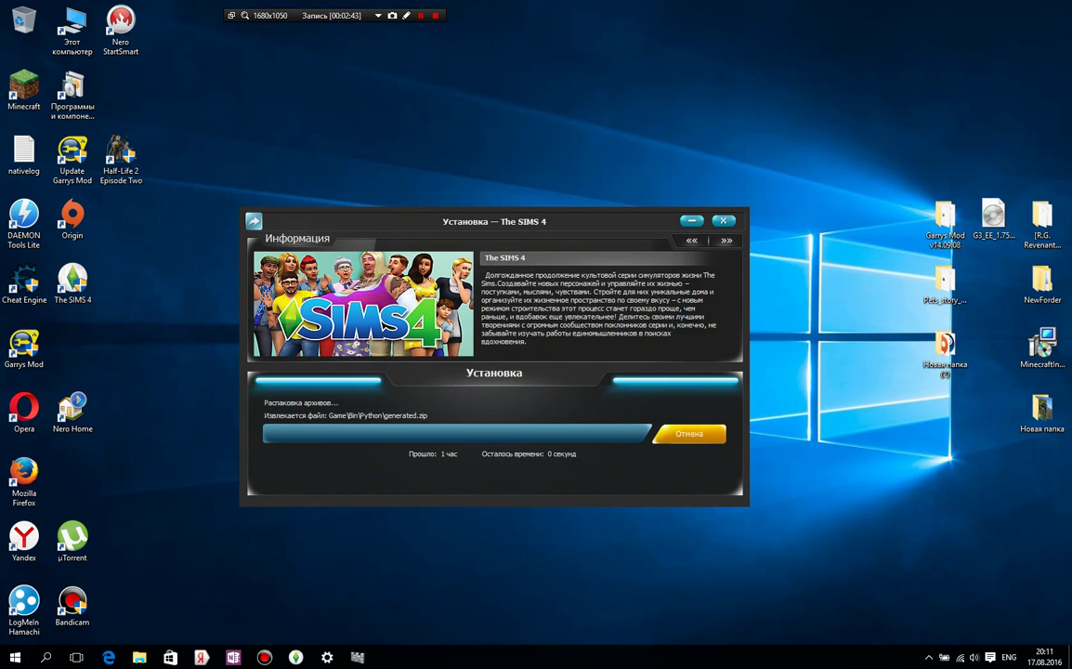
Step: Finish The SIMS 4 setup wizard and move the game's shortcut to an empty area near the middle of the desktop
left_click_drag(399, 227, 385, 213)
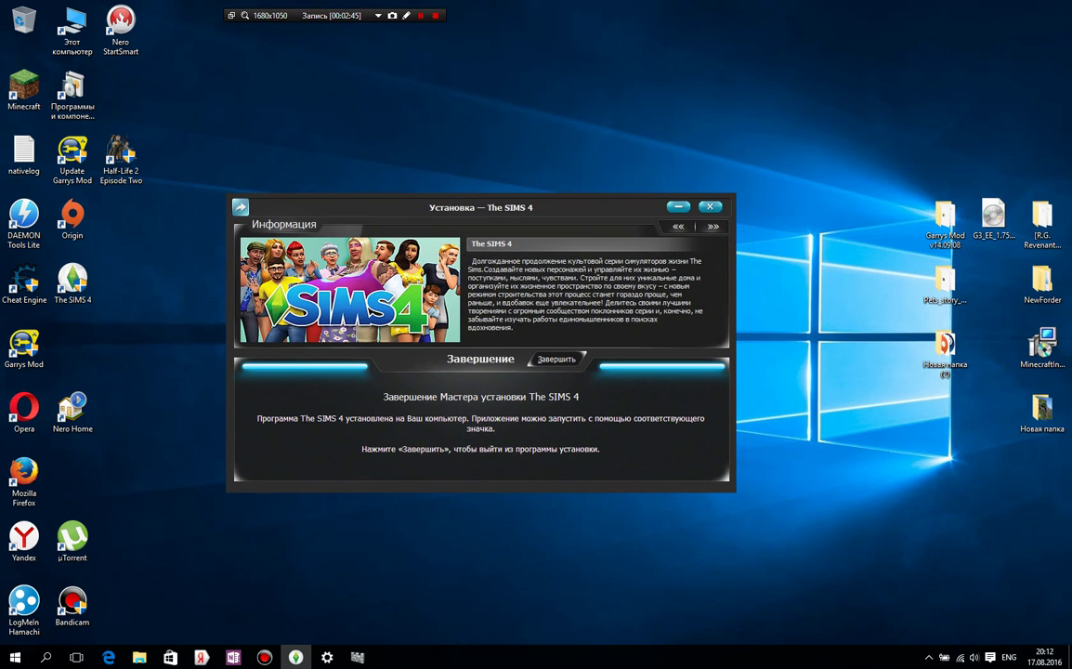
left_click(556, 359)
left_click_drag(72, 279, 363, 345)
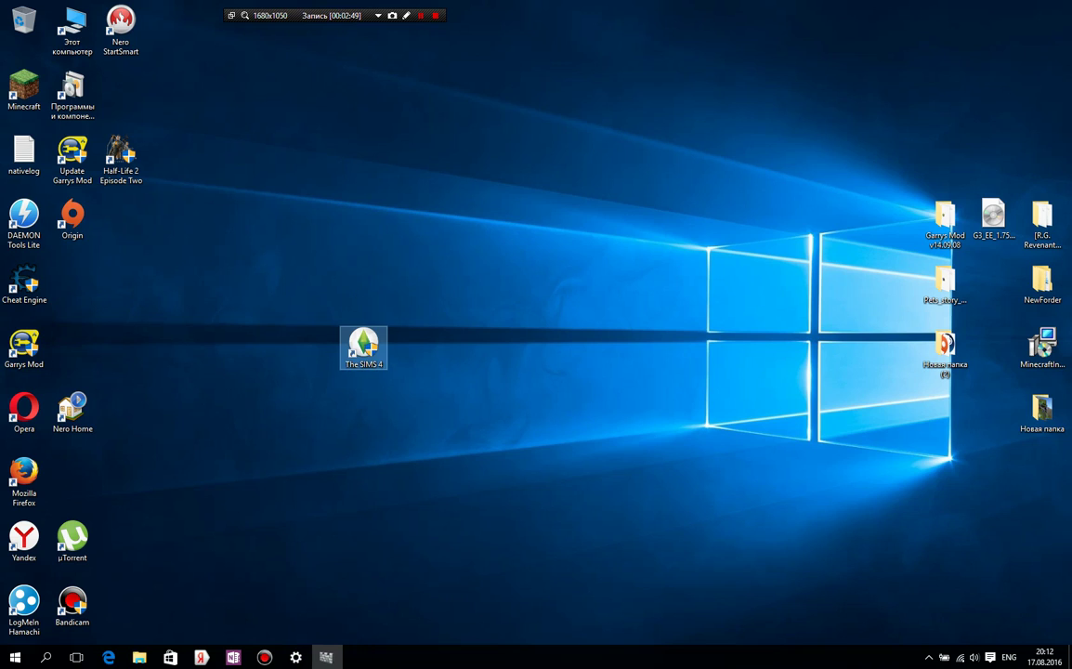
left_click(309, 283)
mouse_move(309, 281)
left_mouse_down()
mouse_move(402, 457)
mouse_move(313, 265)
mouse_move(409, 402)
left_mouse_up()
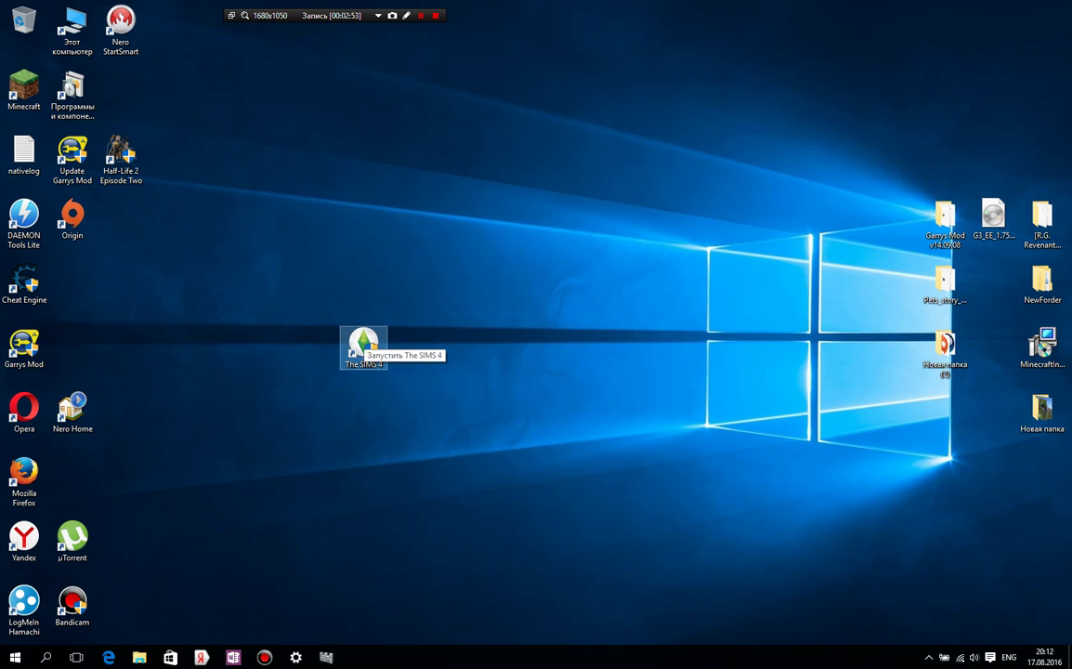
left_click_drag(297, 277, 300, 292)
mouse_move(315, 284)
left_mouse_down()
mouse_move(326, 328)
mouse_move(407, 412)
left_mouse_up()
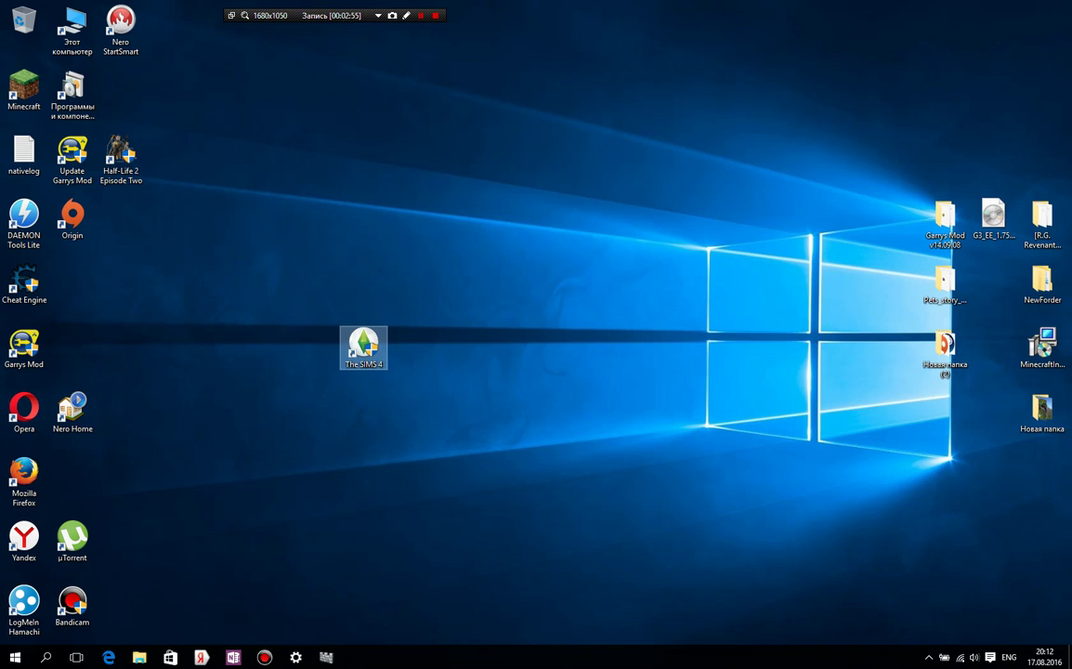
left_click(311, 282)
left_click_drag(328, 300, 405, 383)
left_click(325, 302)
mouse_move(318, 282)
left_mouse_down()
mouse_move(372, 399)
mouse_move(401, 383)
left_mouse_up()
left_click(320, 290)
mouse_move(310, 298)
left_mouse_down()
mouse_move(398, 377)
mouse_move(362, 361)
mouse_move(397, 370)
left_mouse_up()
left_click(321, 297)
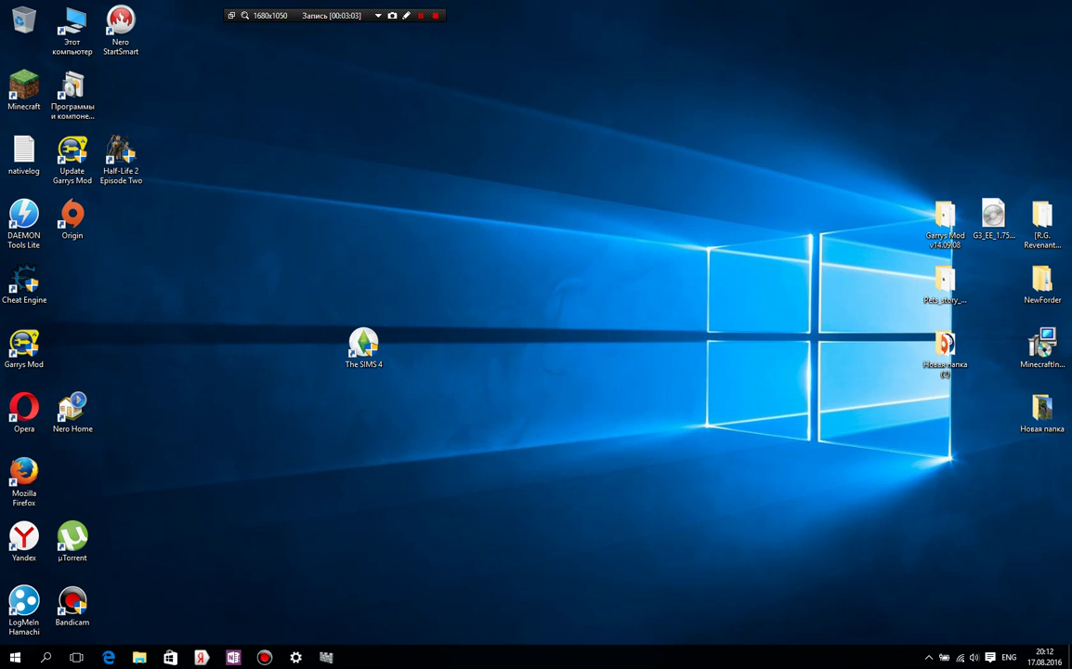
left_click_drag(322, 304, 405, 386)
left_click_drag(298, 288, 394, 365)
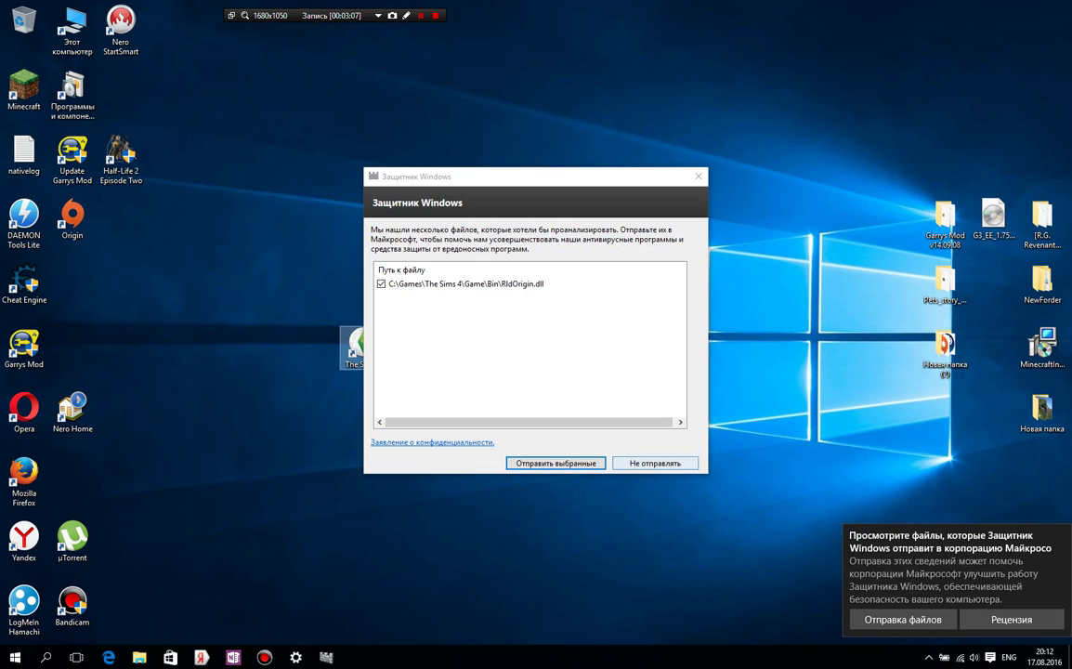
Step: Decline sending RldOrigin.dll to Microsoft for analysis and dismiss the Windows Defender notification
left_click(655, 462)
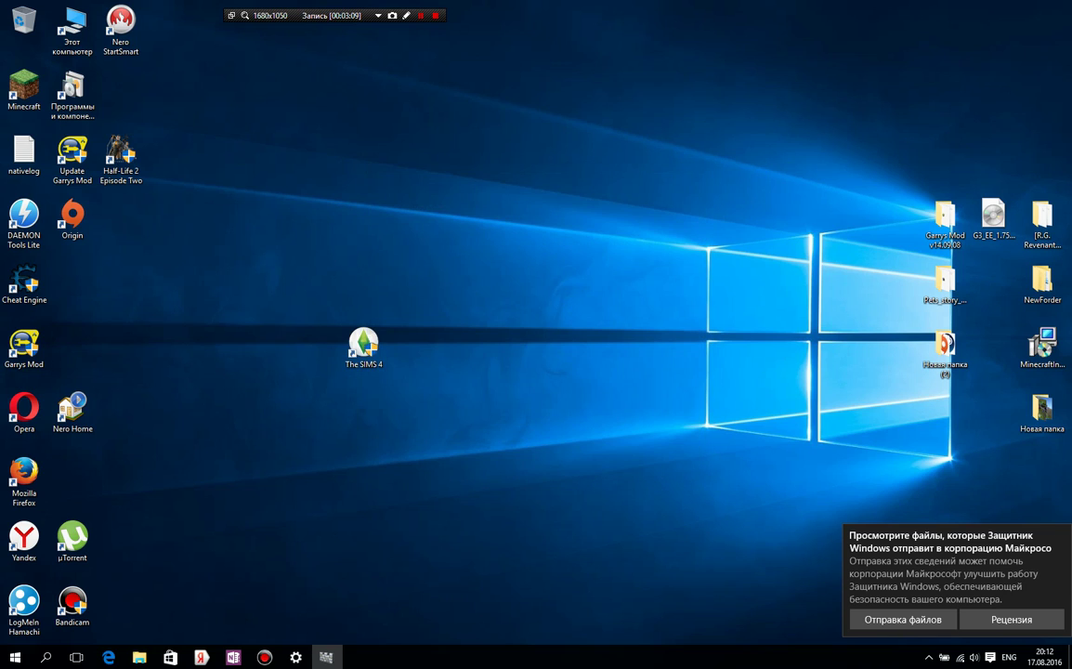
left_click_drag(298, 281, 420, 399)
left_click(322, 301)
mouse_move(321, 301)
left_mouse_down()
mouse_move(333, 329)
mouse_move(396, 382)
left_mouse_up()
left_click(396, 383)
left_click_drag(333, 306, 415, 404)
left_click(315, 302)
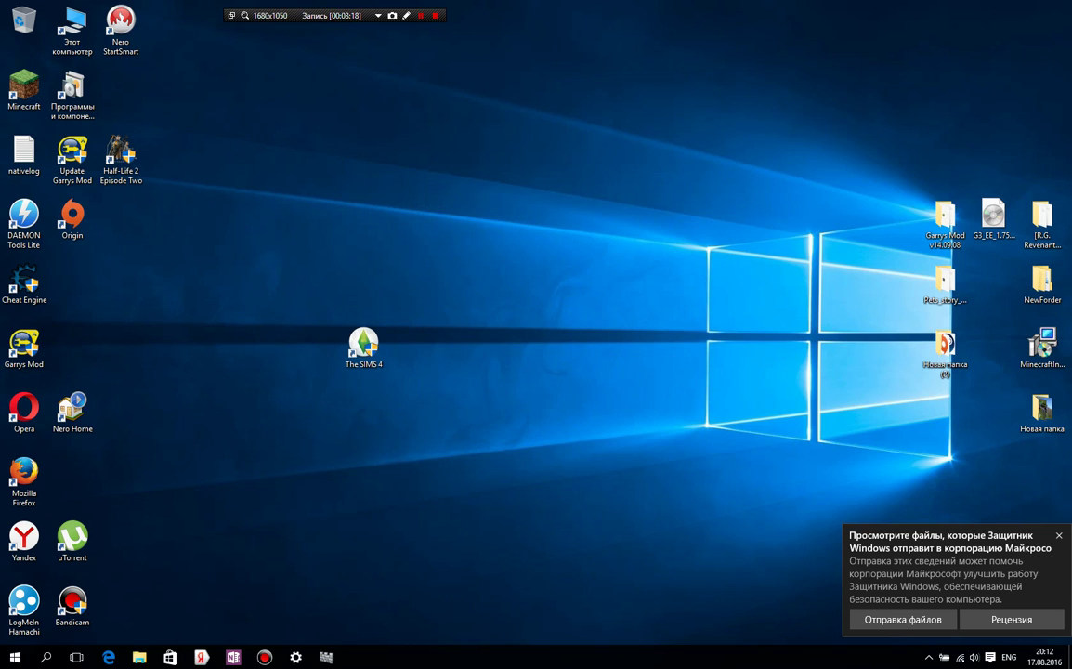
left_click(1059, 535)
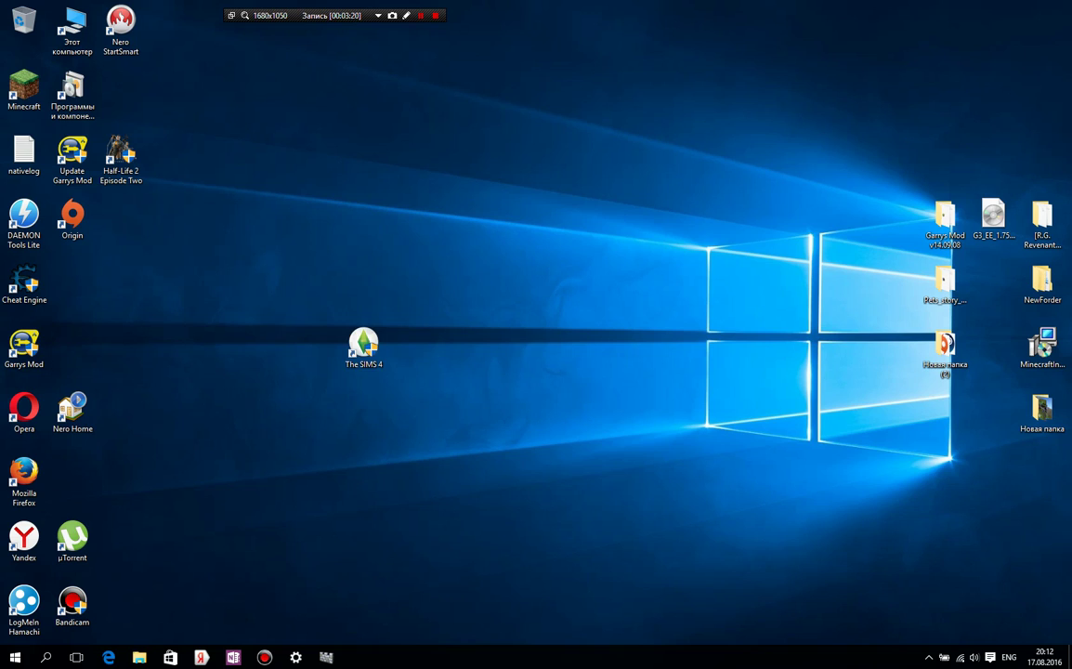
left_click_drag(314, 278, 408, 390)
left_click(318, 284)
left_click(403, 383)
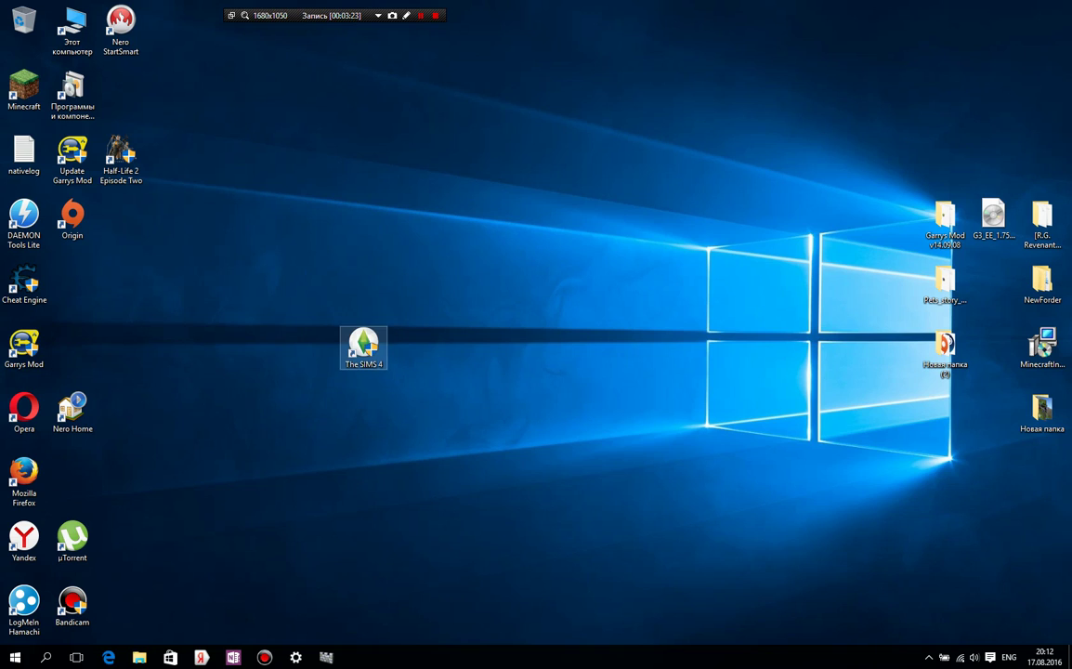
left_click_drag(326, 304, 407, 394)
left_click(318, 289)
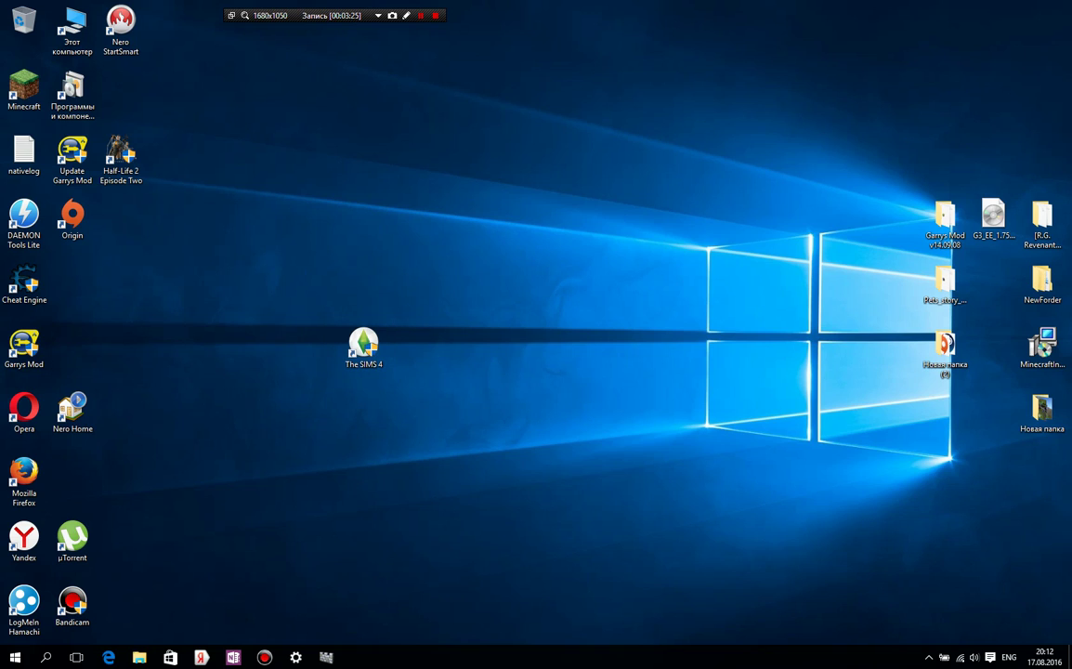